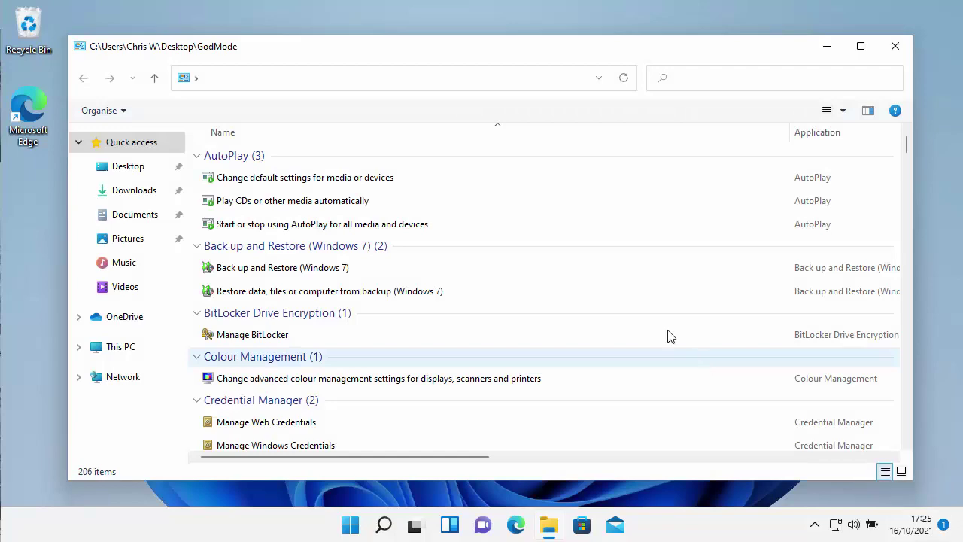
# Scroll down and back up through the GodMode folder's grouped list of 206 settings
pyautogui.click(664, 326)
pyautogui.scroll(-20, 664, 325)
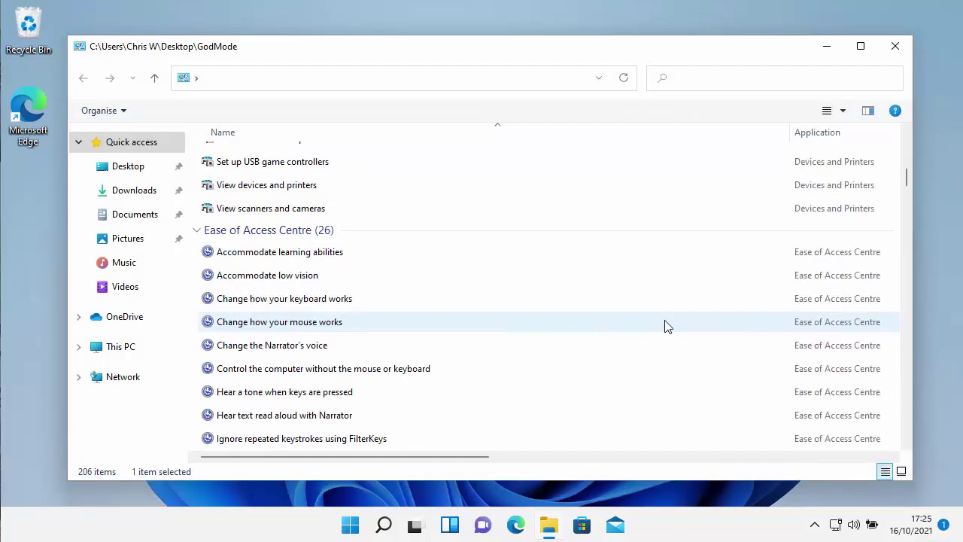
pyautogui.scroll(-20, 664, 325)
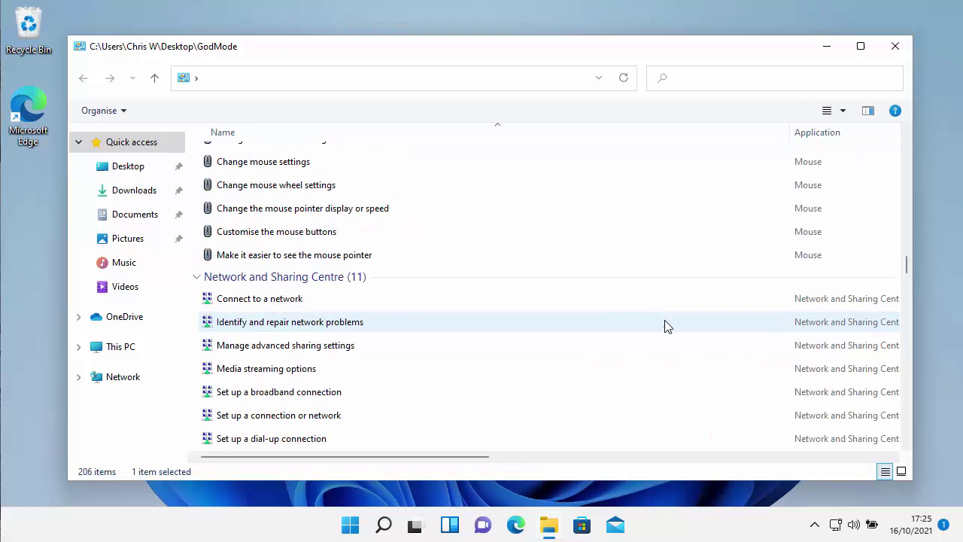
pyautogui.scroll(-20, 664, 325)
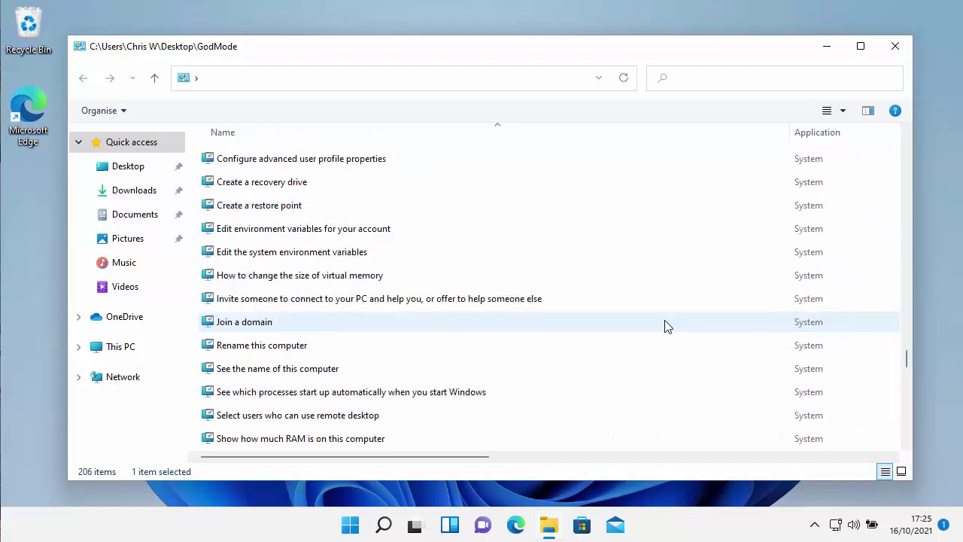
pyautogui.scroll(-10, 664, 326)
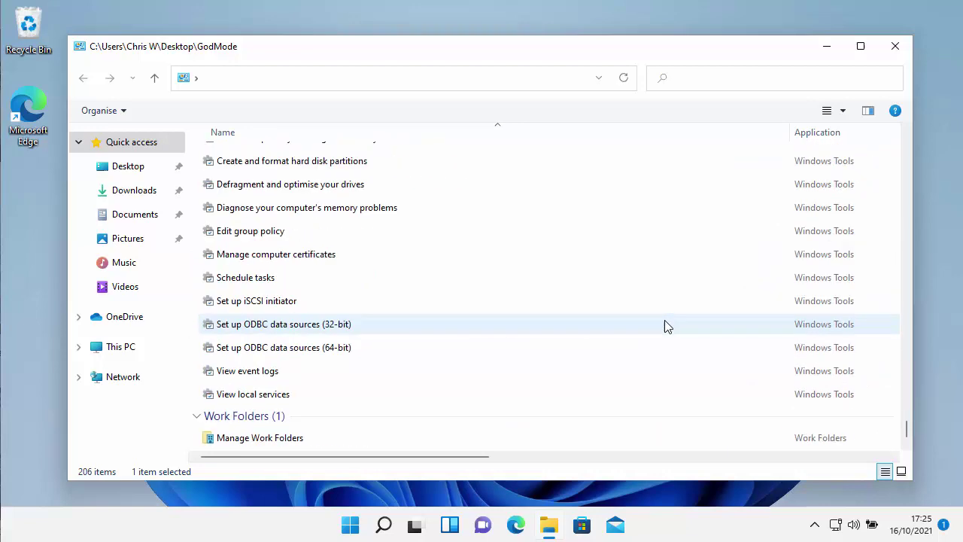
pyautogui.scroll(20, 664, 326)
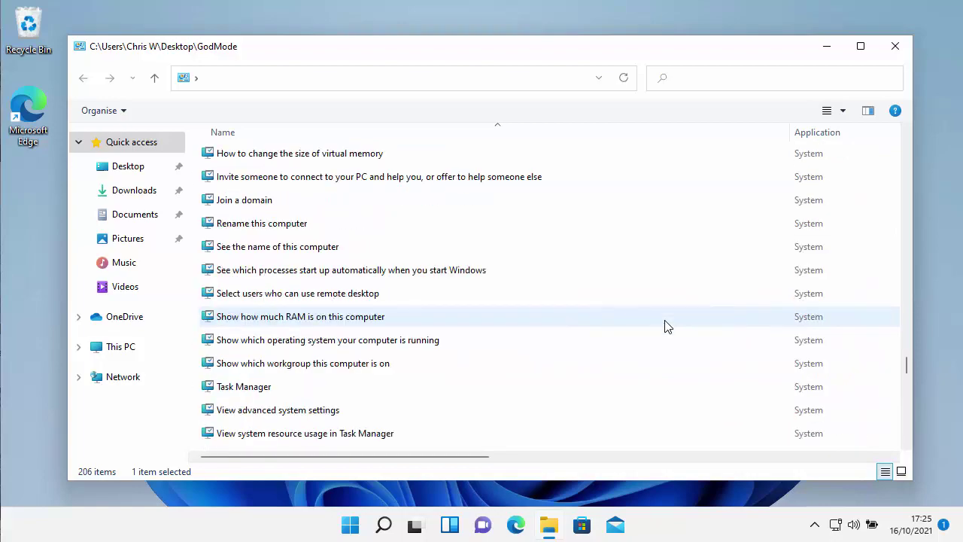
pyautogui.scroll(20, 664, 326)
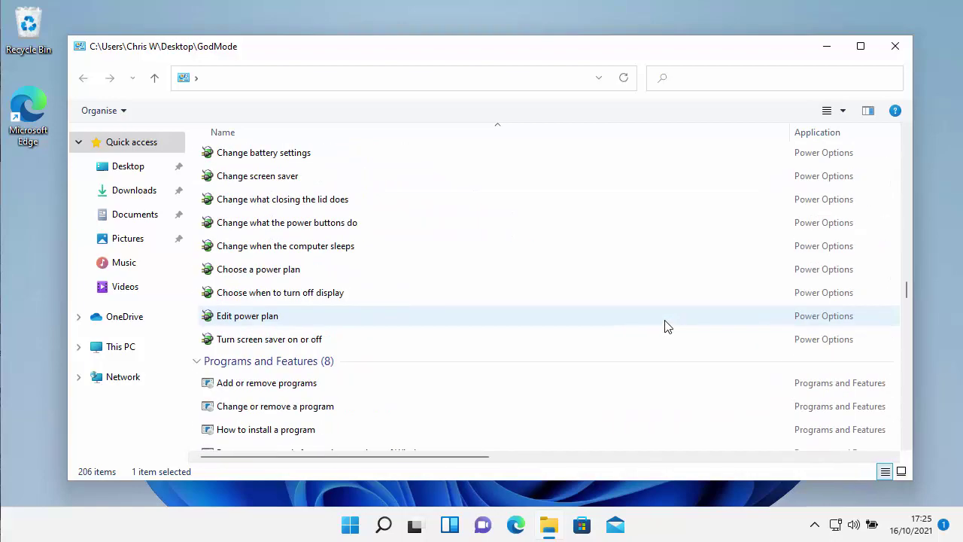
pyautogui.scroll(20, 664, 326)
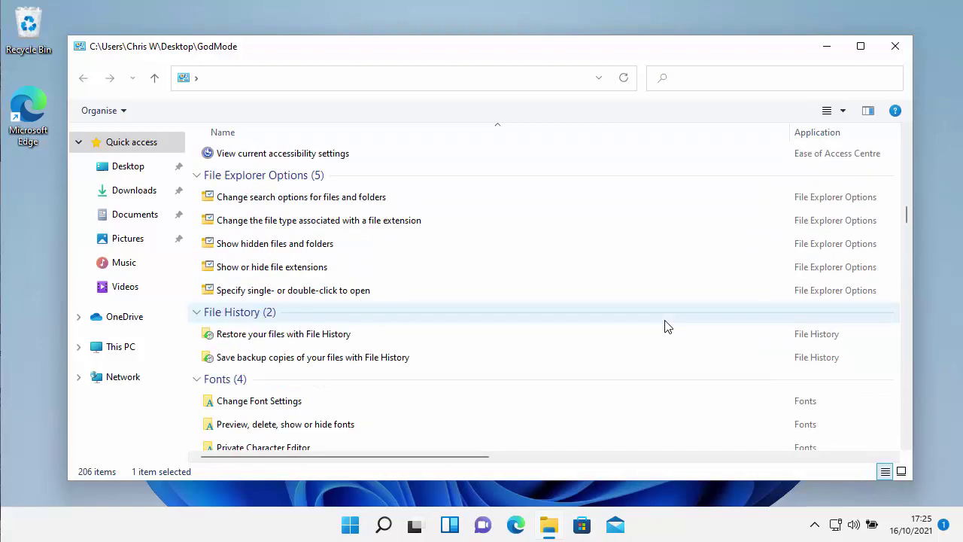
pyautogui.scroll(15, 664, 325)
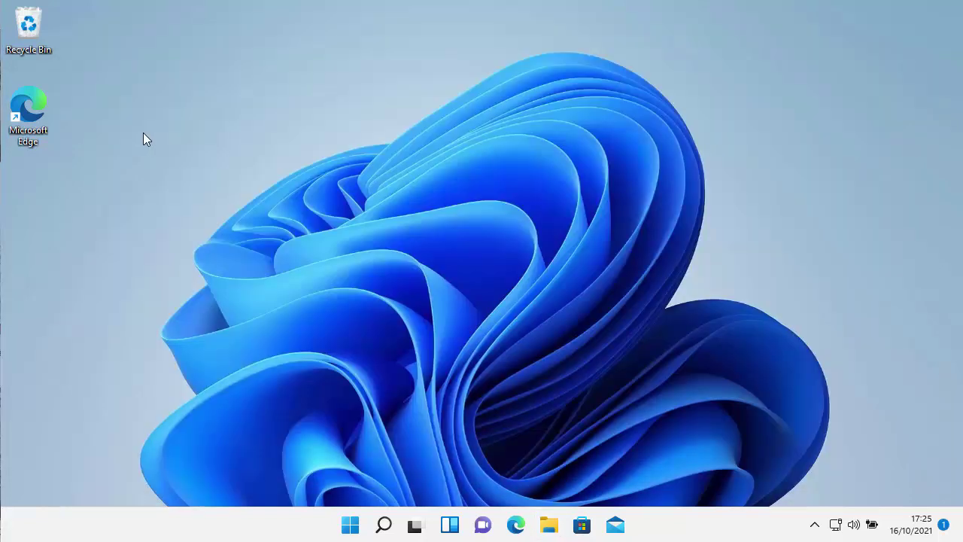
# Create a new folder on the desktop, left with its default name 'New folder'
pyautogui.rightClick(75, 210)
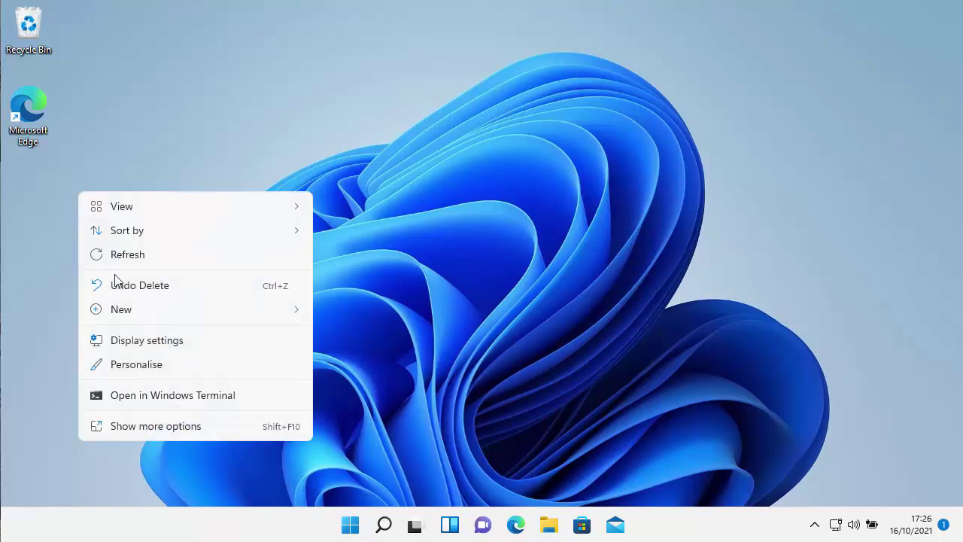
pyautogui.moveTo(123, 311)
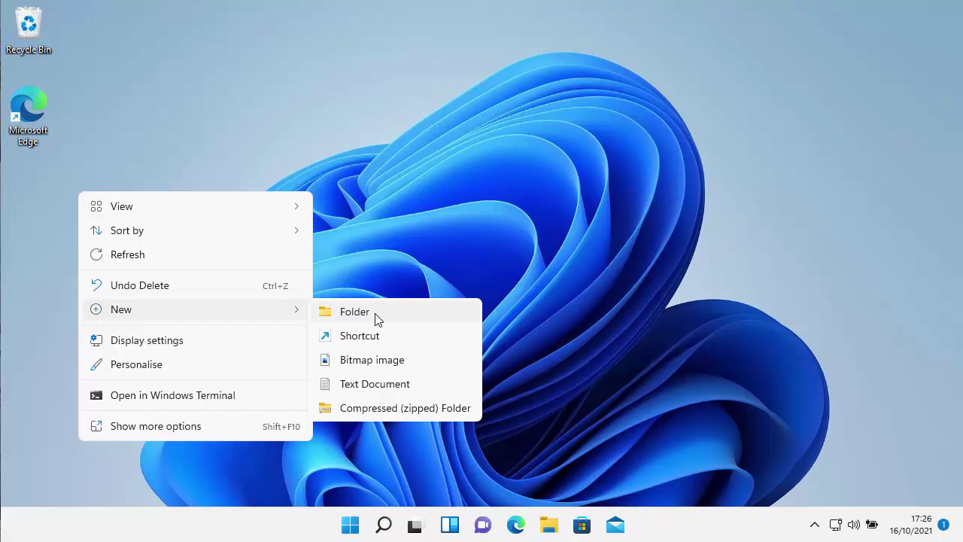
pyautogui.click(305, 104)
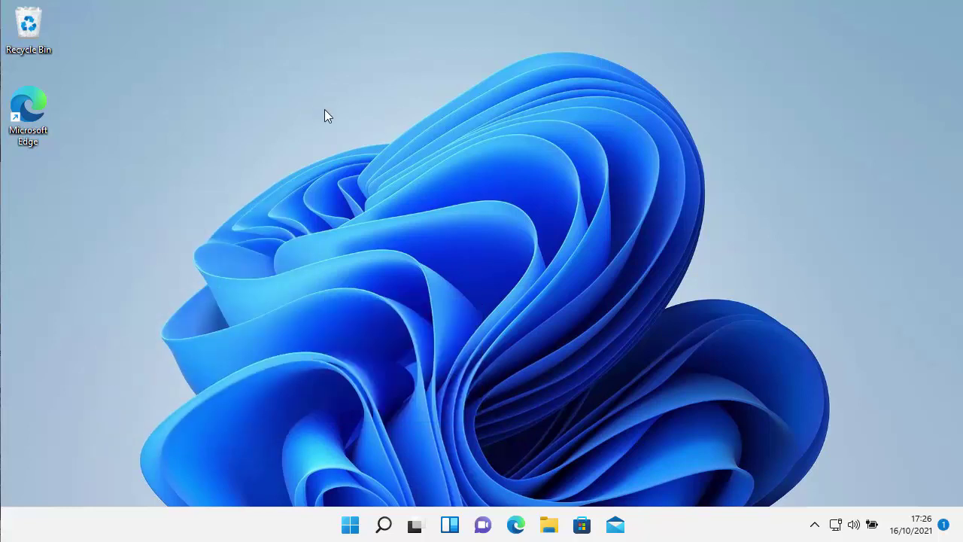
pyautogui.rightClick(306, 104)
pyautogui.moveTo(347, 222)
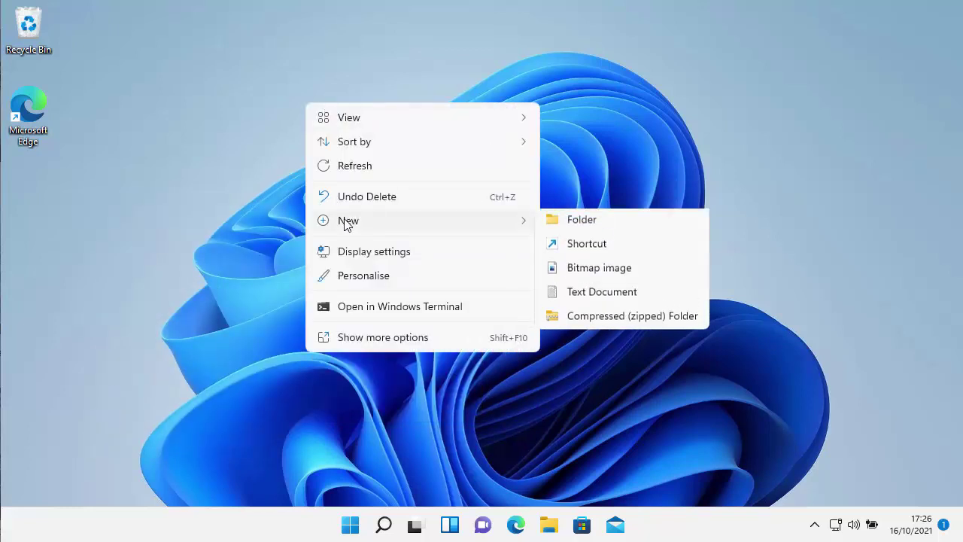
pyautogui.click(581, 223)
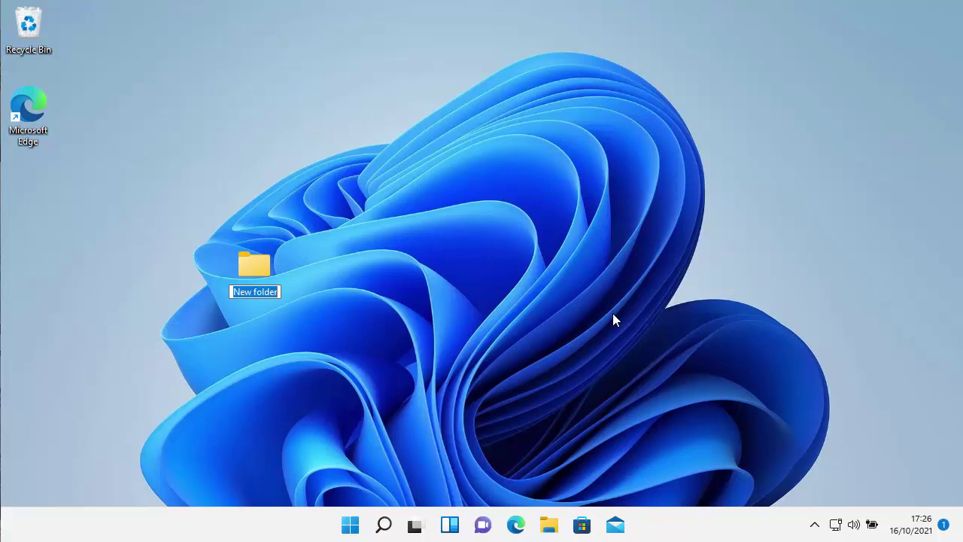
# Paste GodMode.{ED7BA470-8E54-465E-825C-99712043E01C} as the new desktop folder's name
pyautogui.write('GodMode.{ED7BA470-8E54-465E-825C-99712043E01C}')
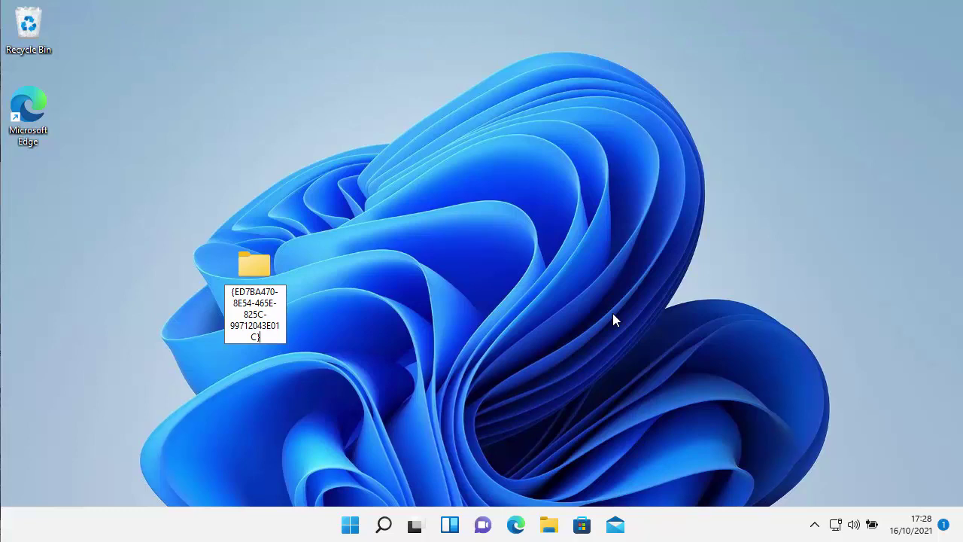
pyautogui.press('Return')
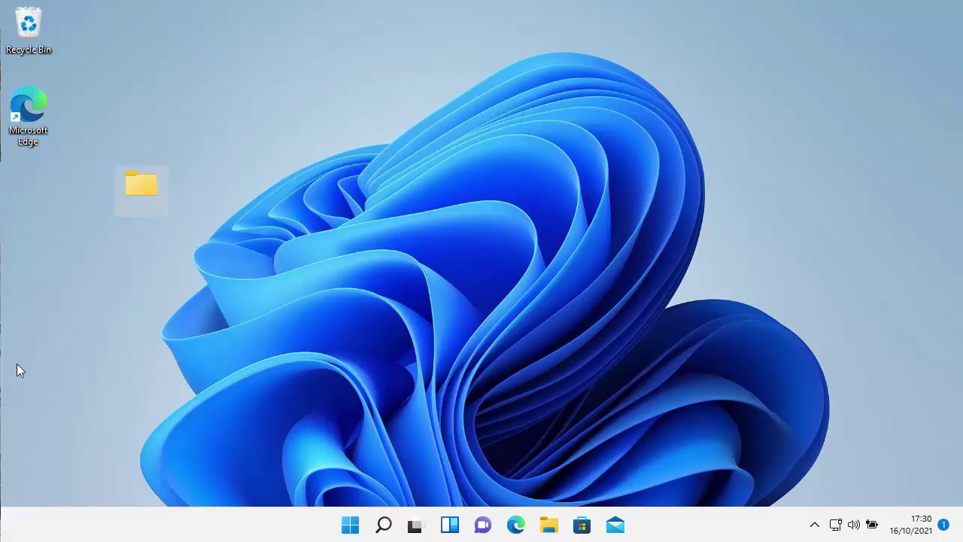
pyautogui.doubleClick(138, 184)
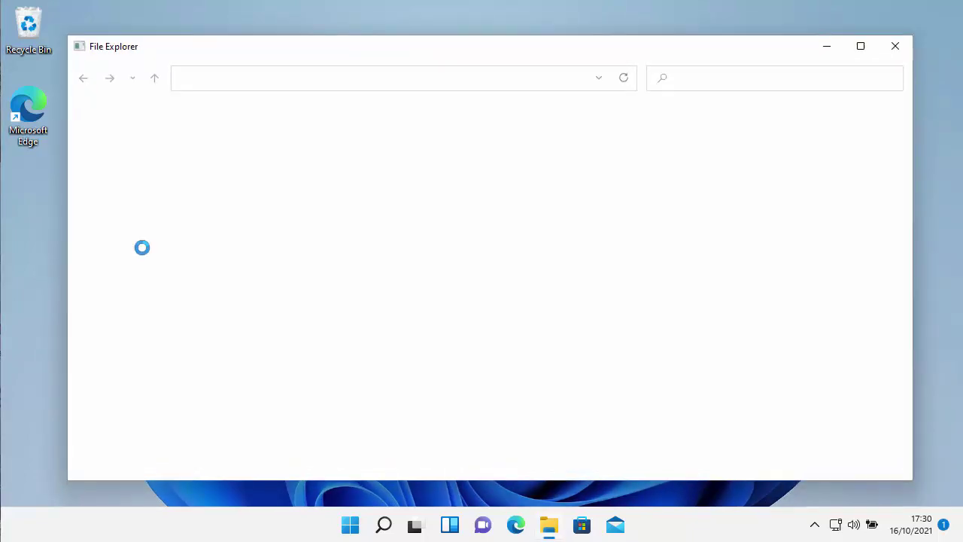
pyautogui.scroll(-6, 476, 228)
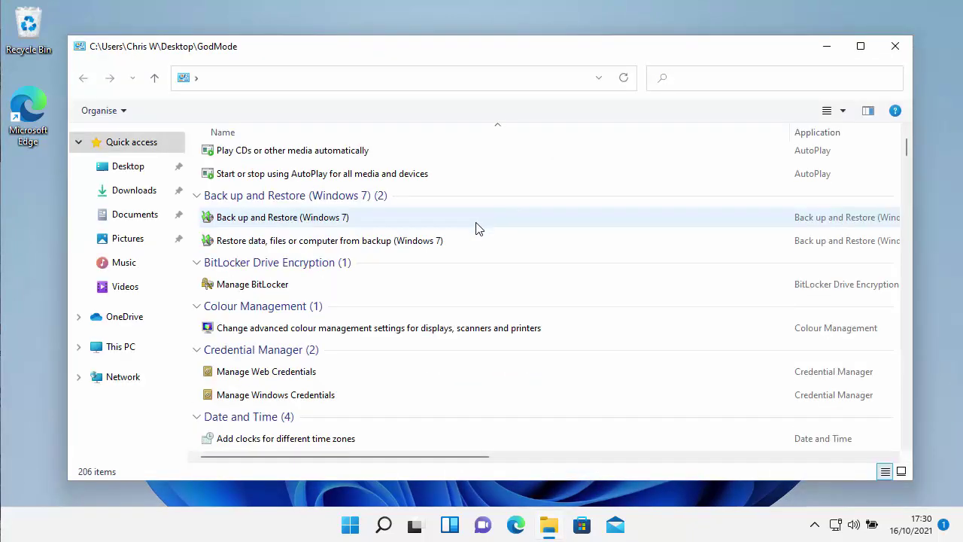
pyautogui.scroll(-6, 476, 228)
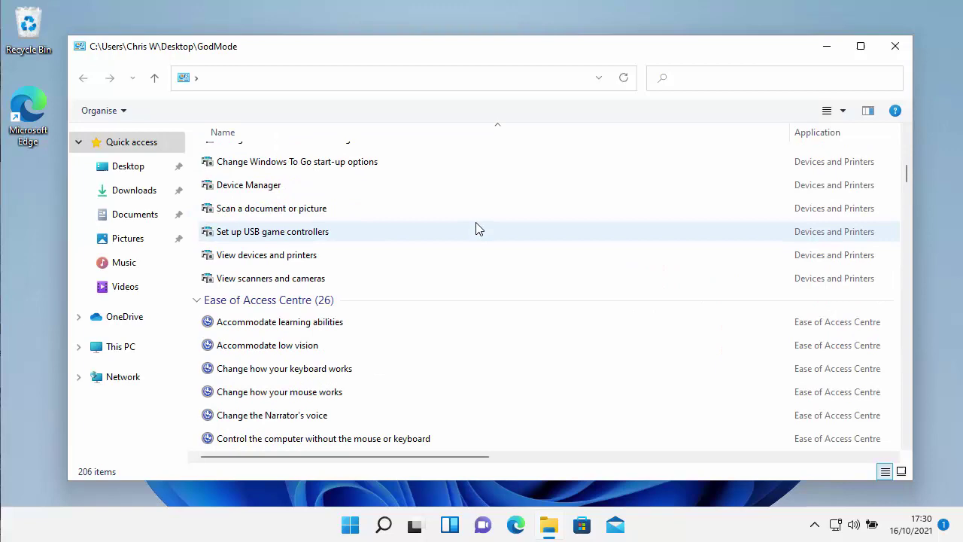
pyautogui.scroll(-6, 475, 228)
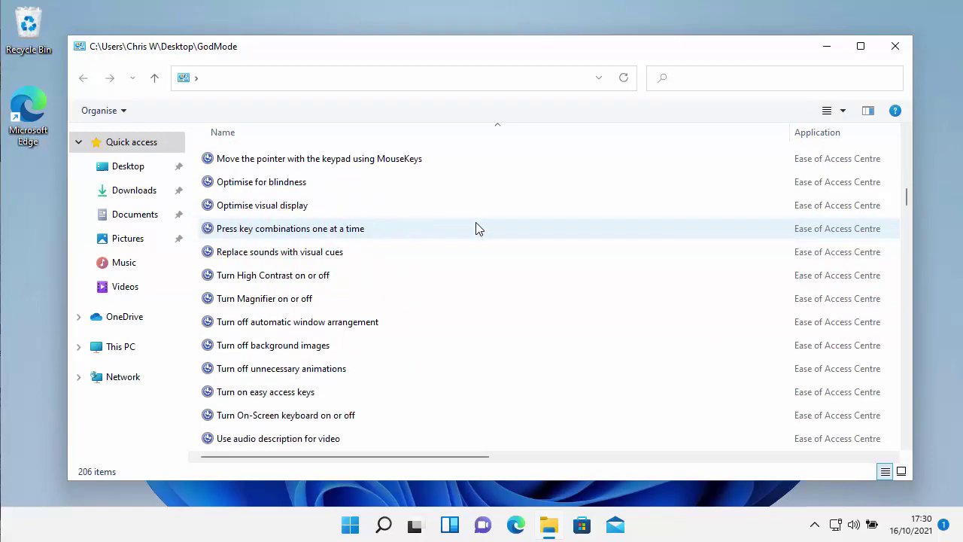
pyautogui.scroll(-6, 476, 228)
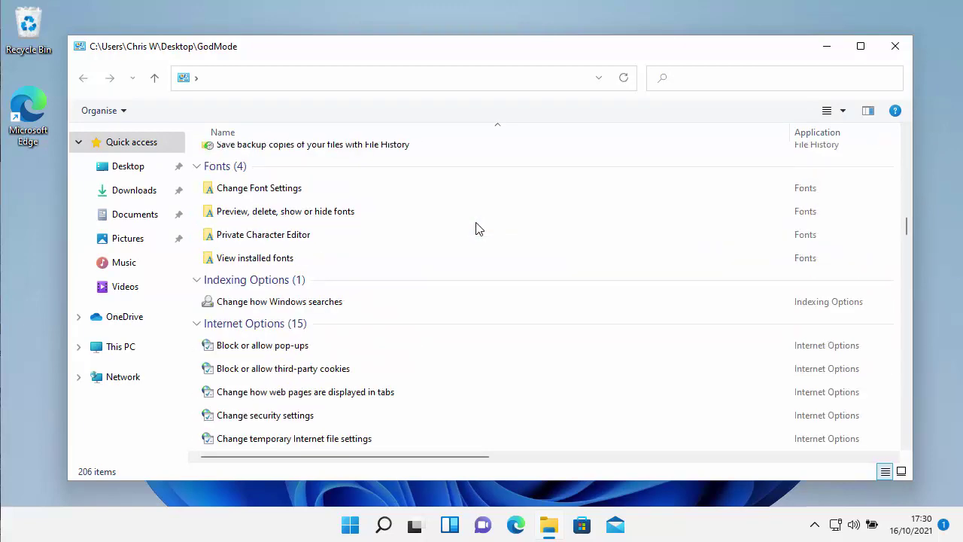
pyautogui.scroll(-6, 475, 228)
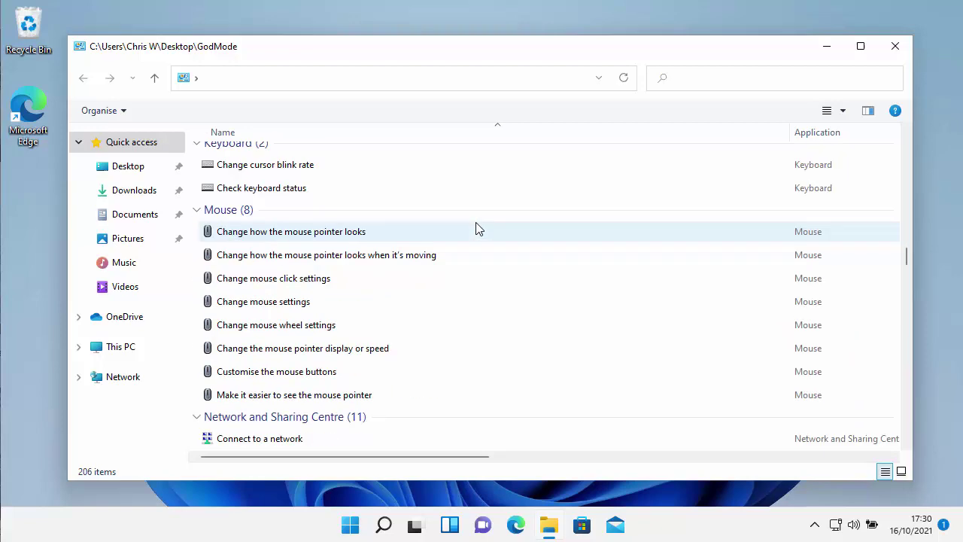
pyautogui.scroll(-6, 479, 229)
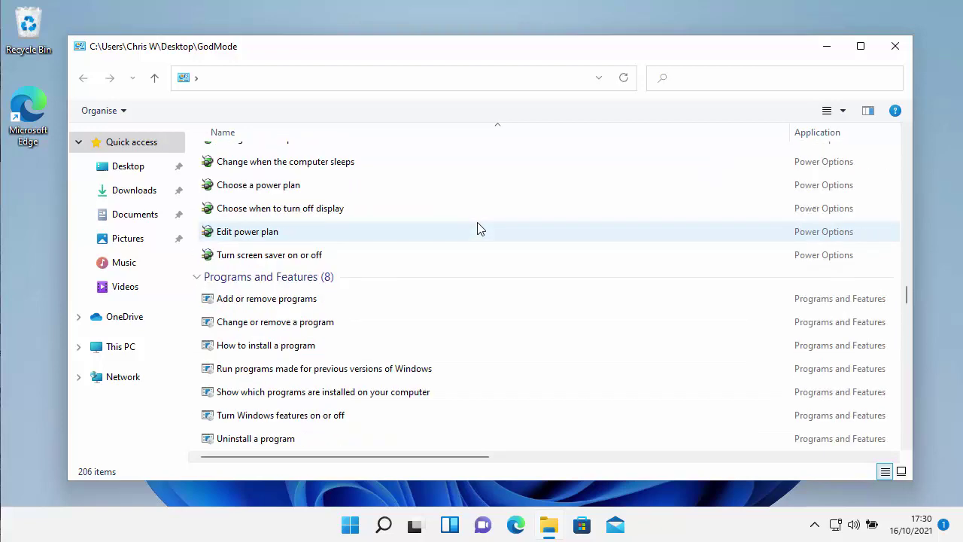
pyautogui.scroll(-6, 480, 228)
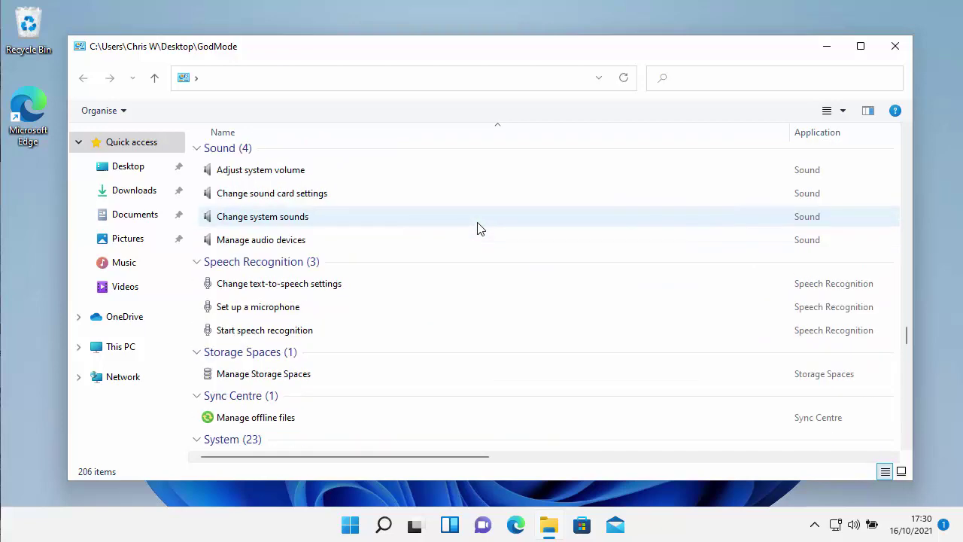
pyautogui.scroll(-6, 479, 228)
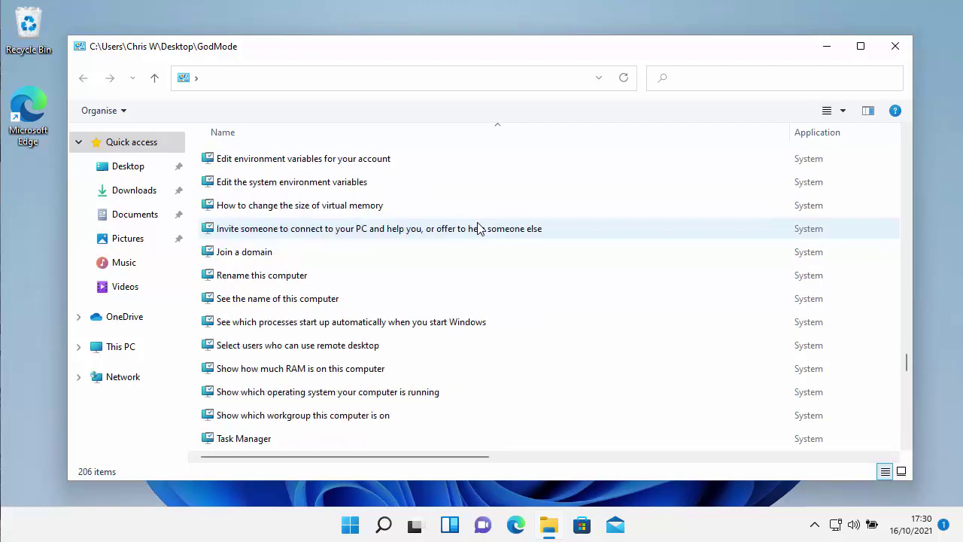
pyautogui.scroll(-10, 479, 228)
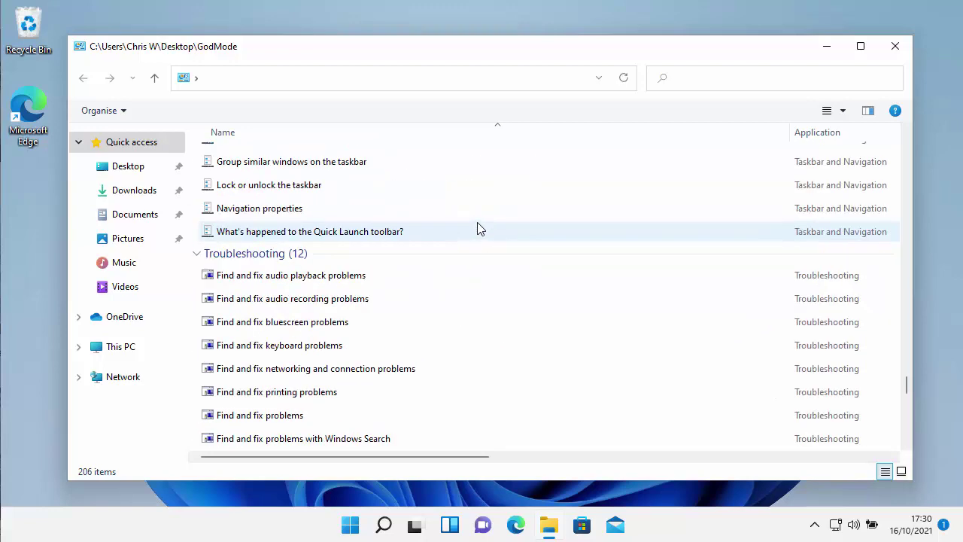
pyautogui.scroll(-4, 477, 223)
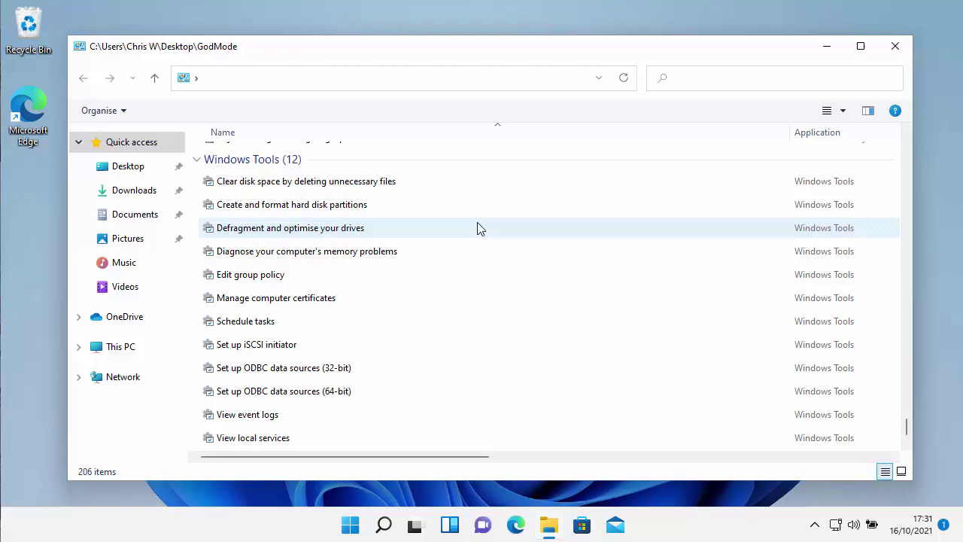
pyautogui.scroll(10, 477, 225)
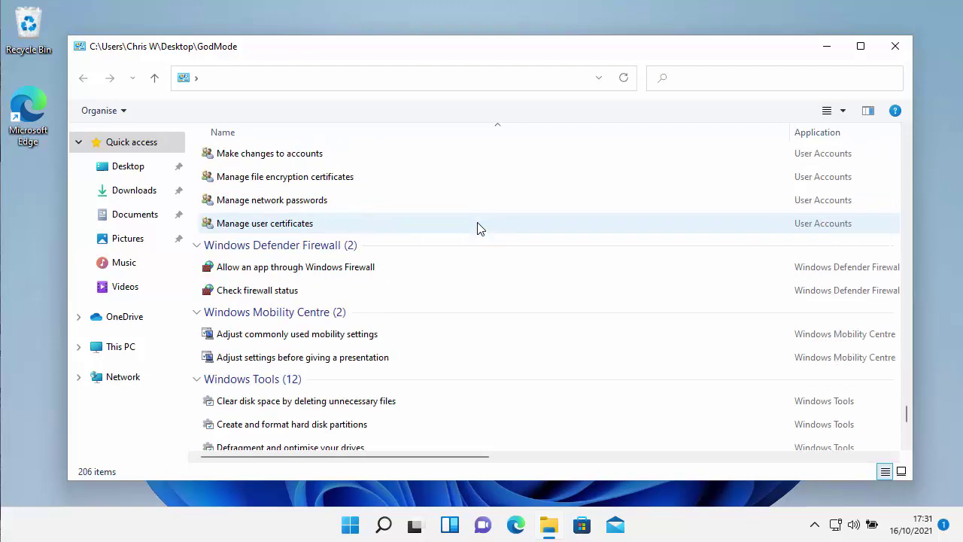
pyautogui.scroll(10, 479, 228)
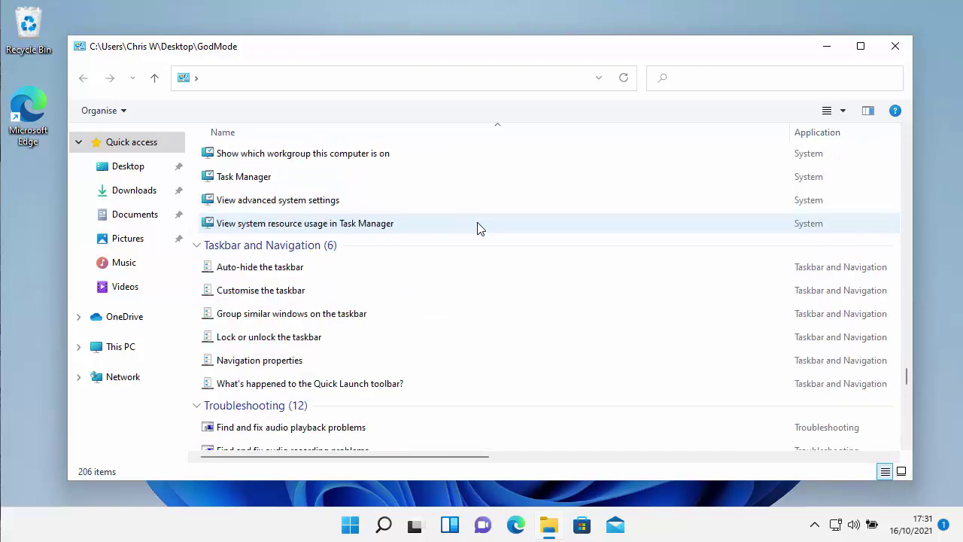
pyautogui.scroll(10, 479, 228)
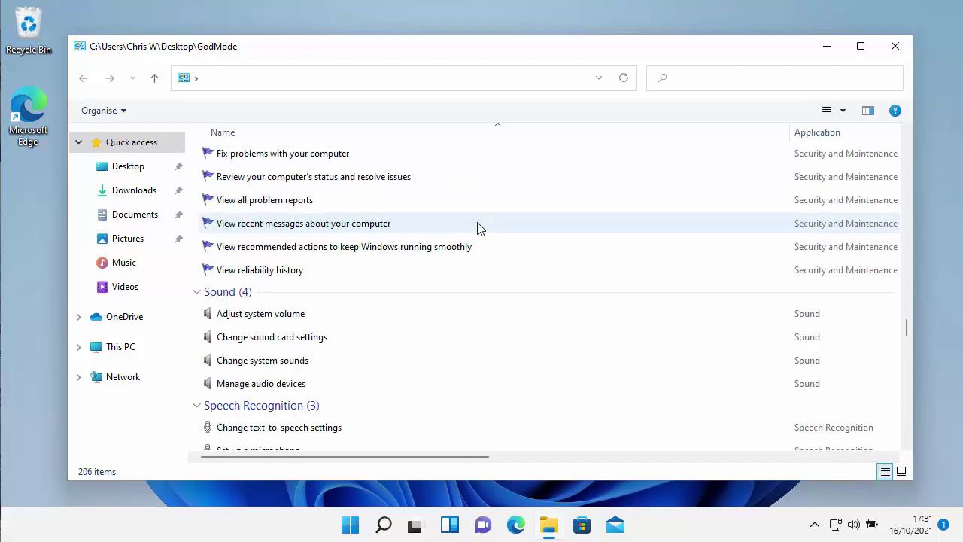
pyautogui.scroll(10, 479, 228)
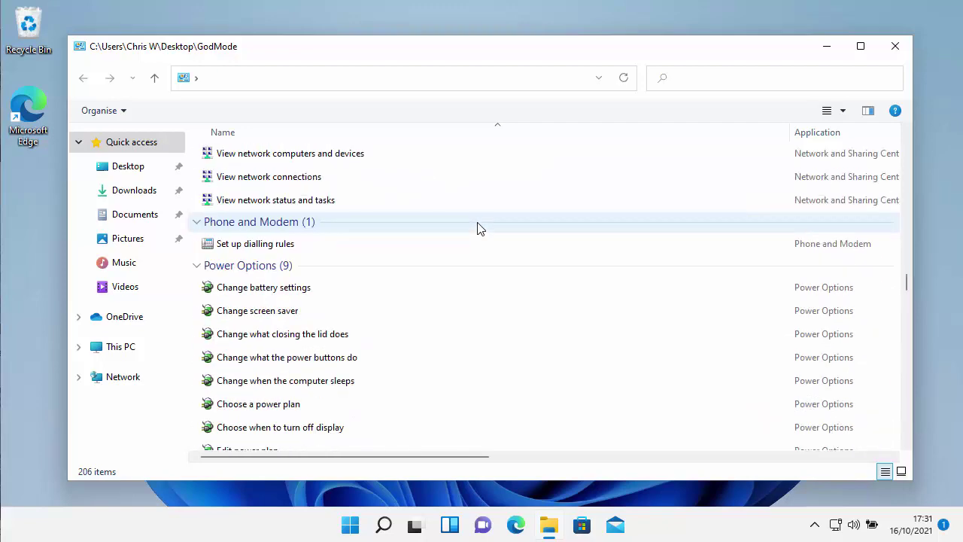
pyautogui.scroll(10, 479, 228)
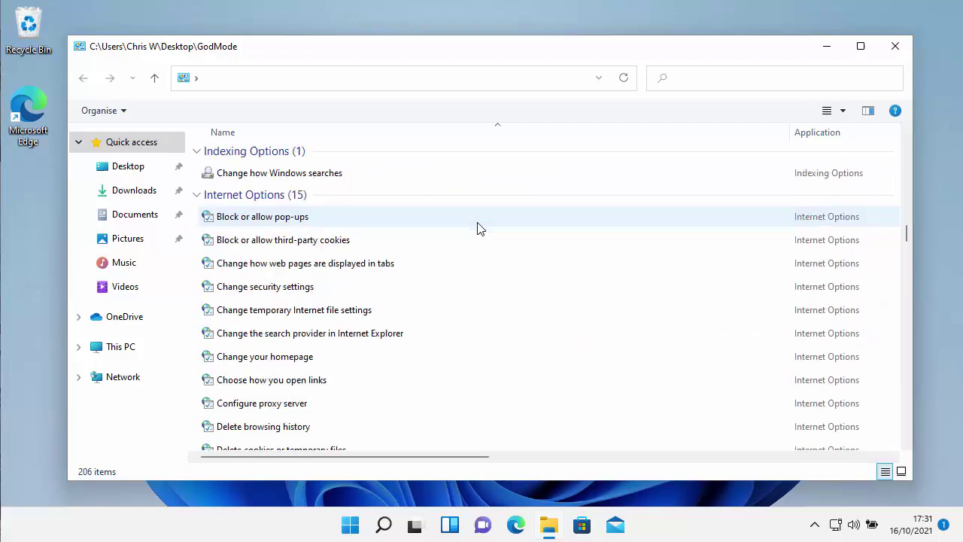
pyautogui.scroll(10, 479, 228)
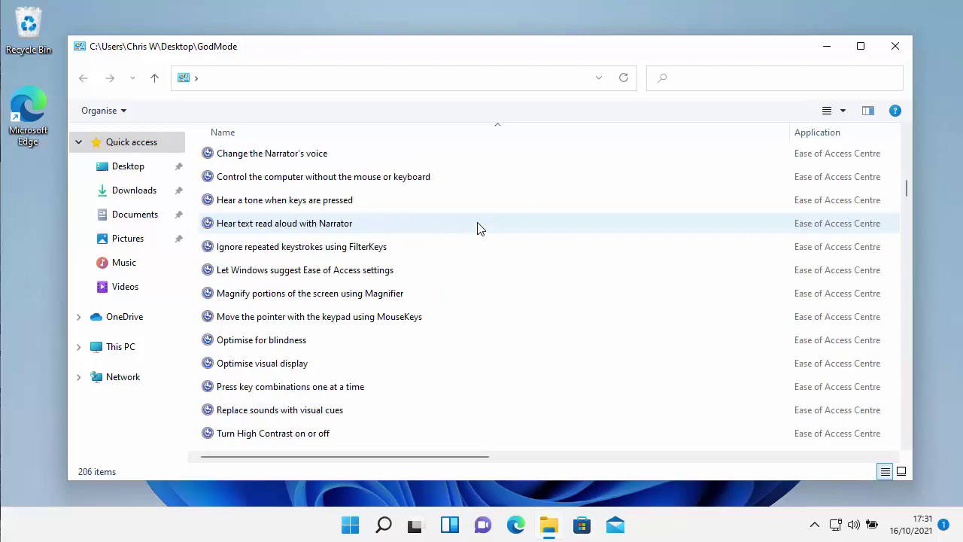
pyautogui.scroll(8, 479, 227)
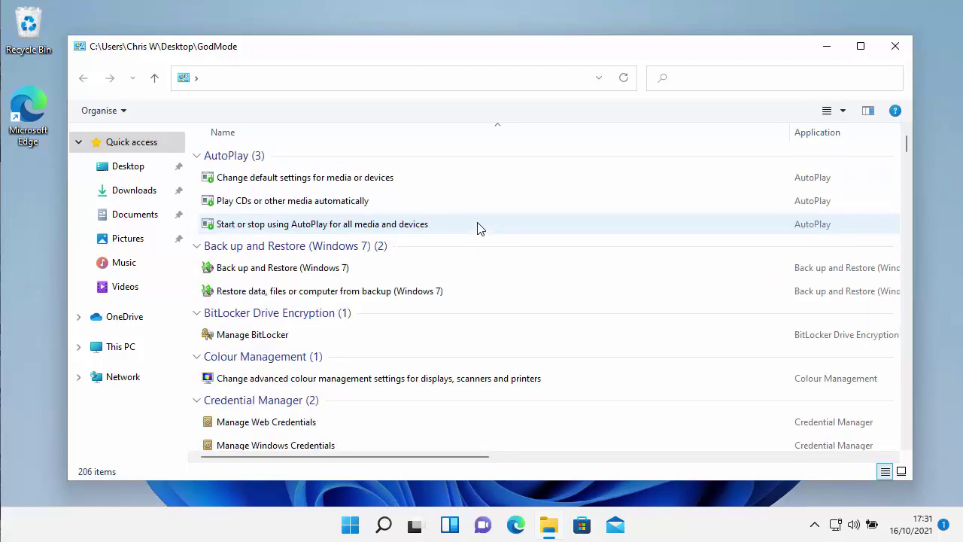
pyautogui.scroll(-1, 480, 228)
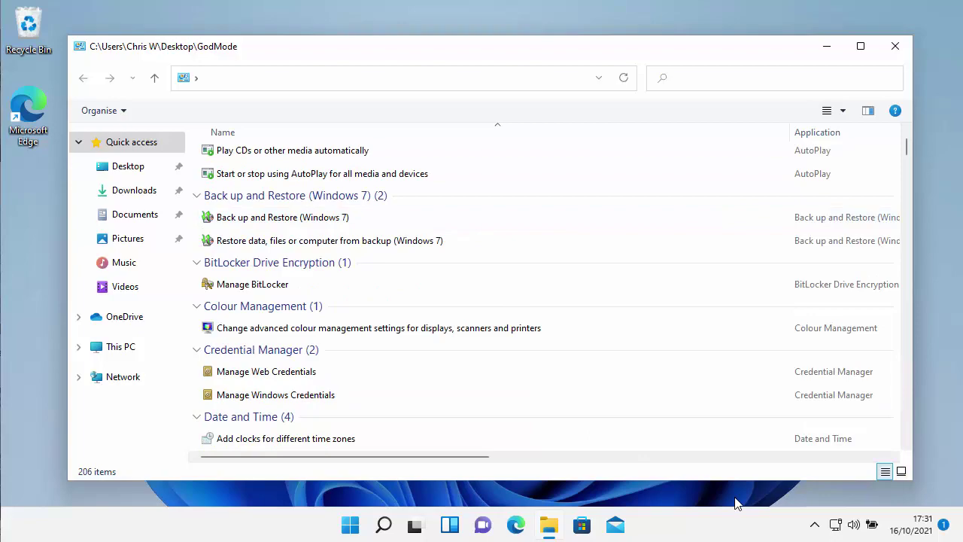